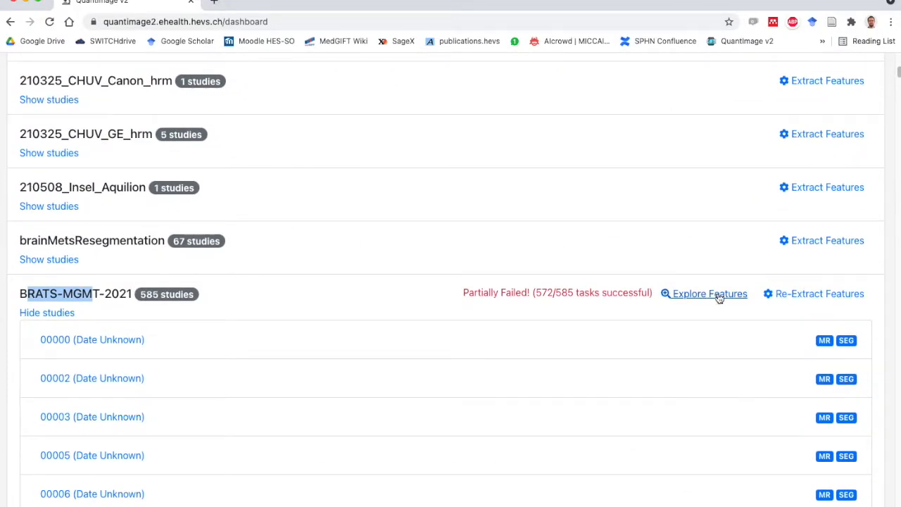
Open the BRATS-MGMT-2021 album in Kheops and show the image series of patient 00000
scroll(720, 297, "up", 10)
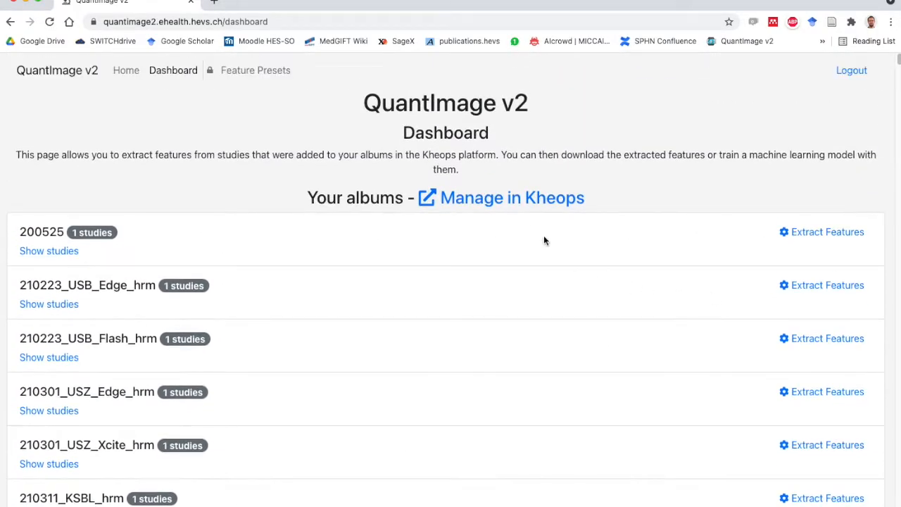
left_click(523, 205)
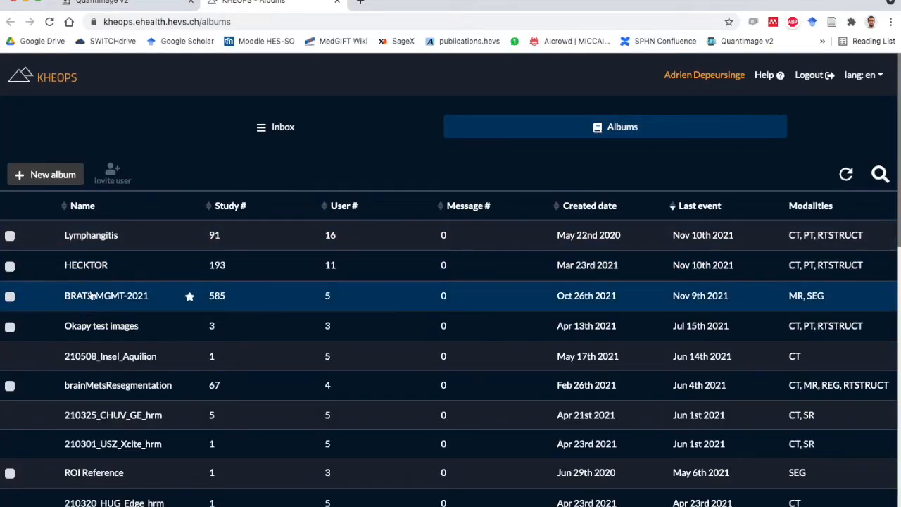
left_click(92, 297)
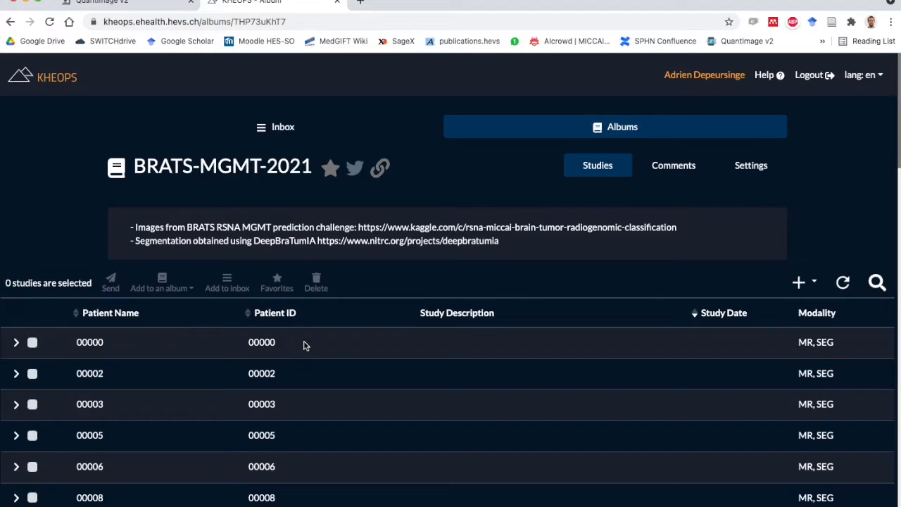
scroll(304, 345, "down", 3)
scroll(295, 307, "up", 2)
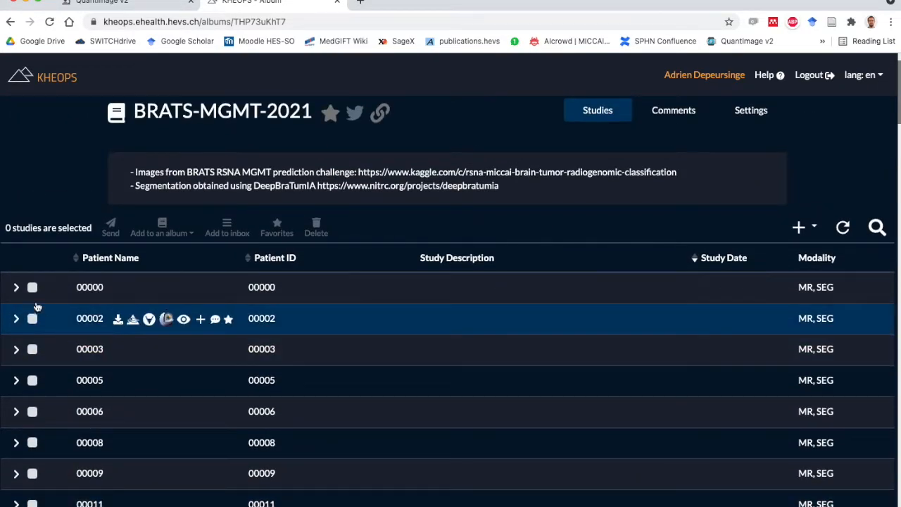
left_click(16, 287)
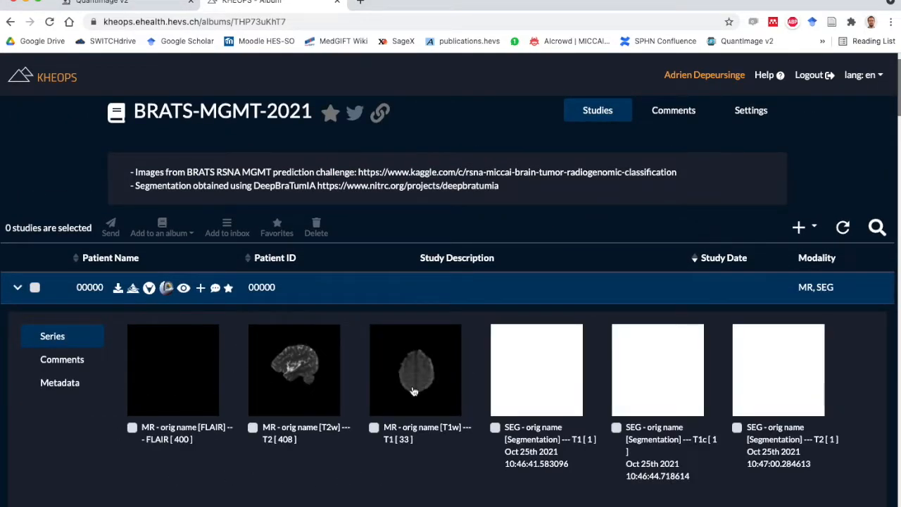
scroll(510, 369, "down", 2)
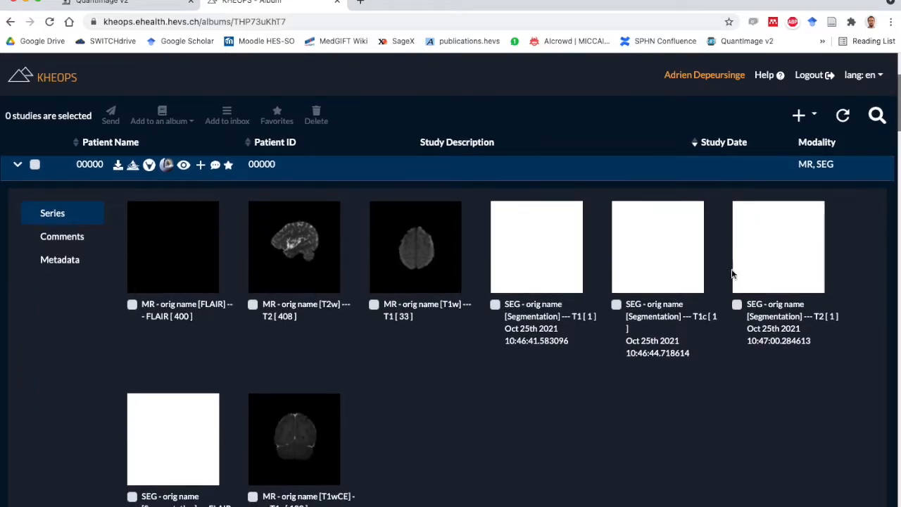
Open the FLAIR series of patient 00000 in the OHIF Viewer and browse the slices containing the segmented tumor
left_click(172, 252)
scroll(434, 274, "up", 18)
scroll(443, 269, "down", 5)
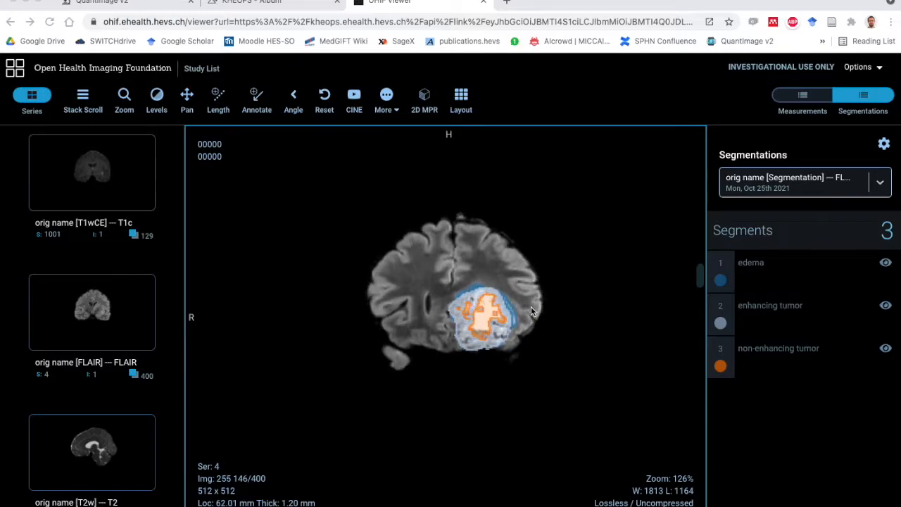
Hide the enhancing tumor and edema segments and inspect the non-enhancing tumor segment across neighbouring slices
left_click(886, 307)
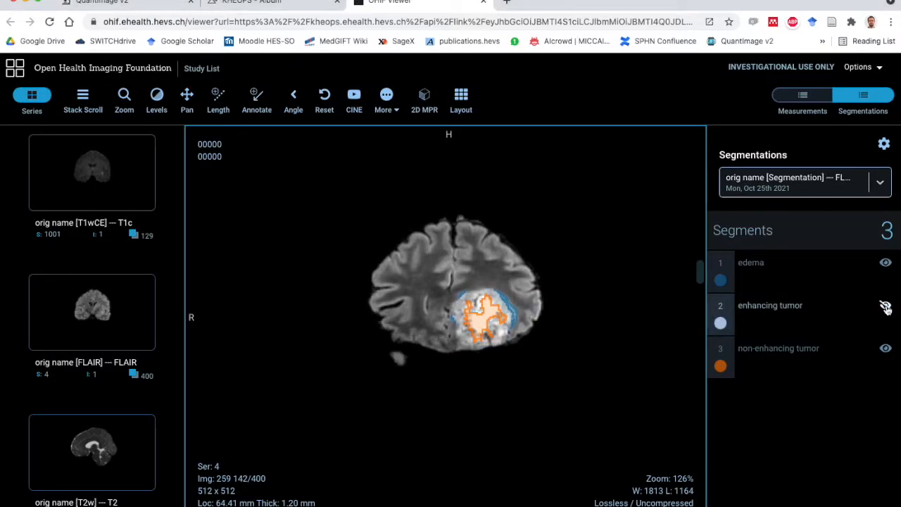
left_click(886, 263)
scroll(518, 330, "up", 8)
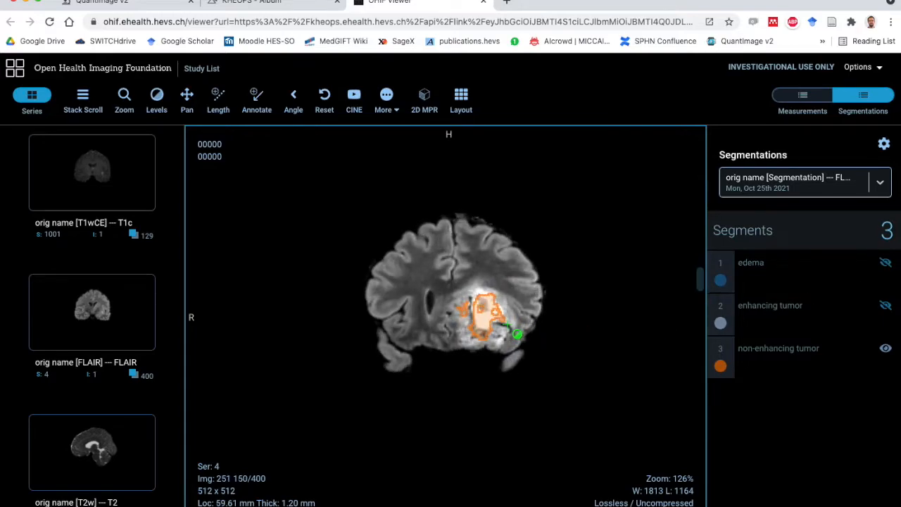
scroll(518, 333, "down", 5)
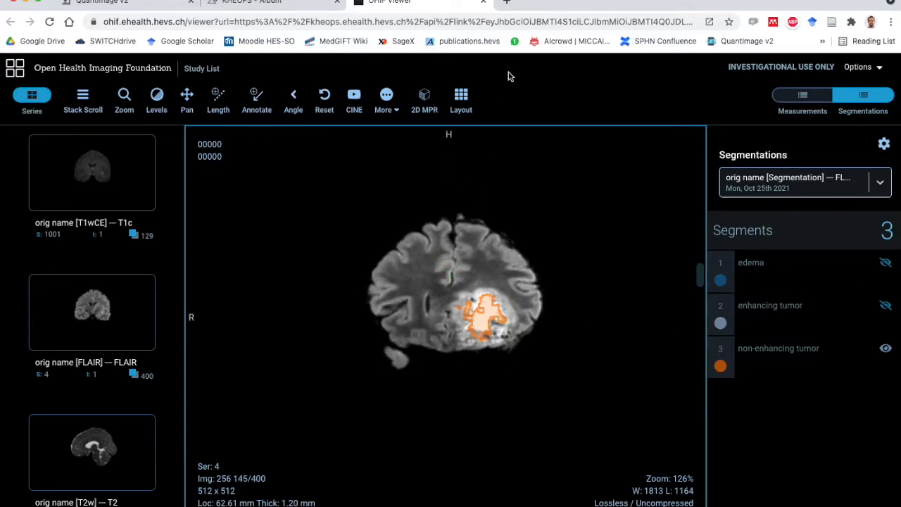
Switch back to the QuantImage v2 dashboard and locate the BRATS-MGMT-2021 album
key("super+1")
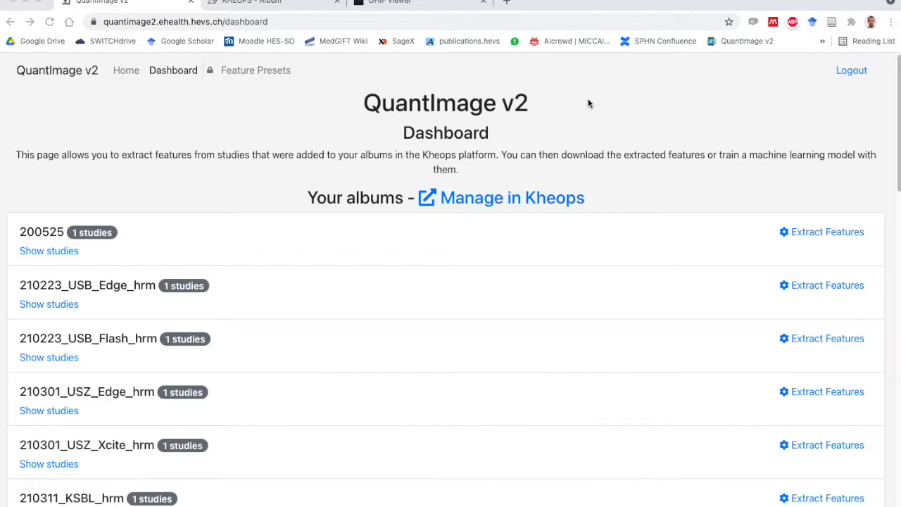
scroll(515, 176, "down", 10)
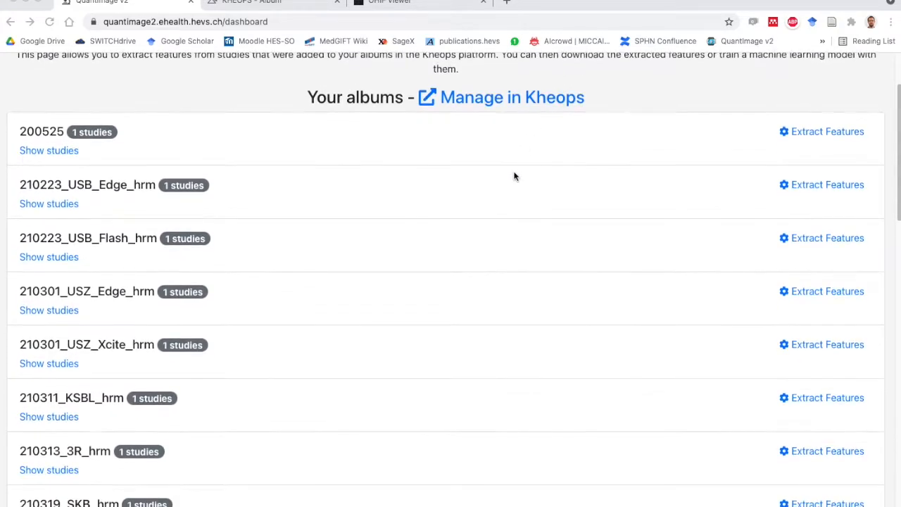
scroll(517, 179, "down", 2)
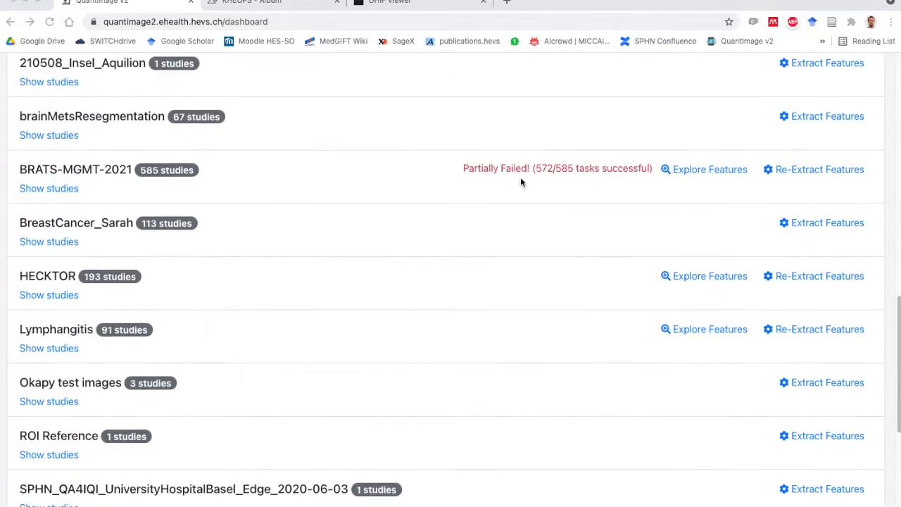
Set up feature re-extraction for the BRATS-MGMT-2021 album with the edema, enhancing tumor and non-enhancing tumor ROIs selected
left_click(811, 170)
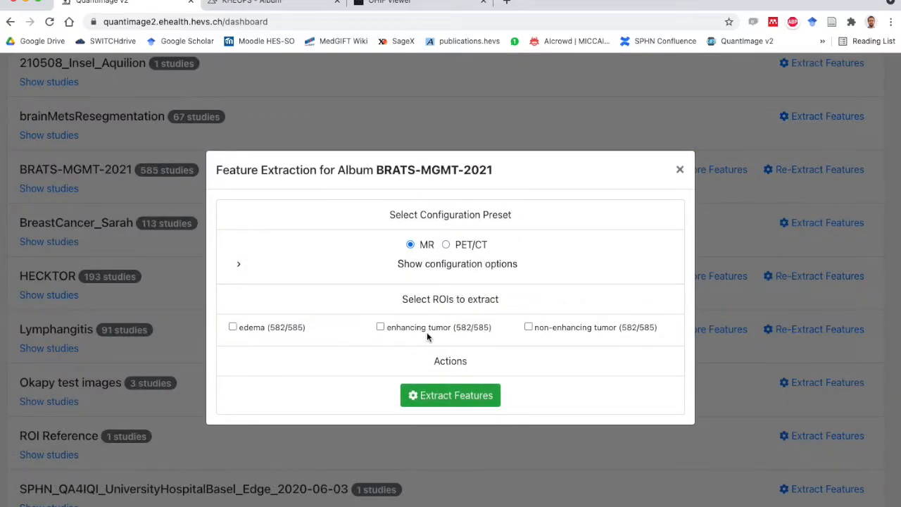
left_click(281, 334)
left_click(584, 329)
Examine the MR preset's feature extraction options for MR_FLAIR down to the original pyradiomics settings
left_click(238, 267)
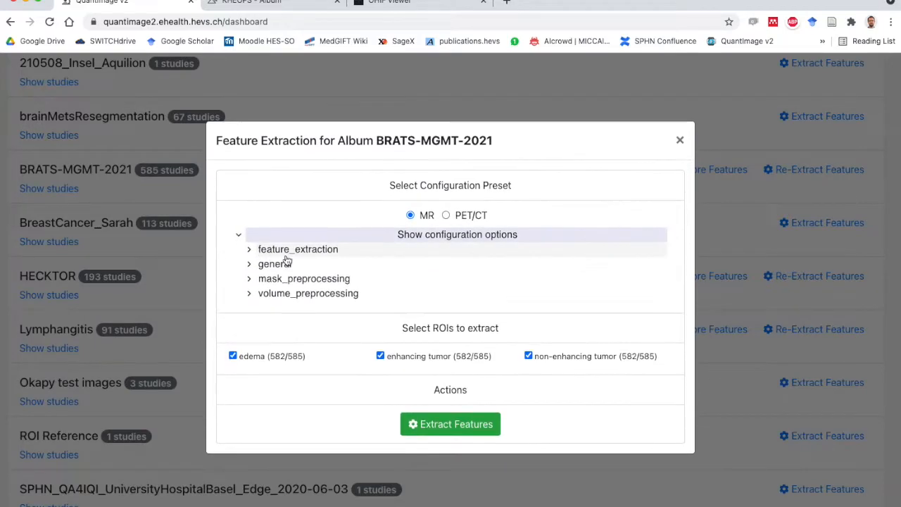
left_click(249, 248)
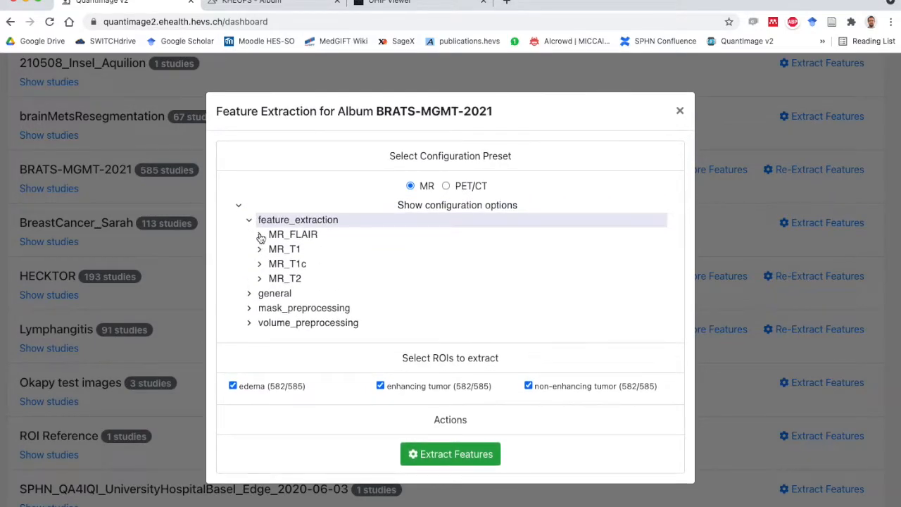
left_click(260, 235)
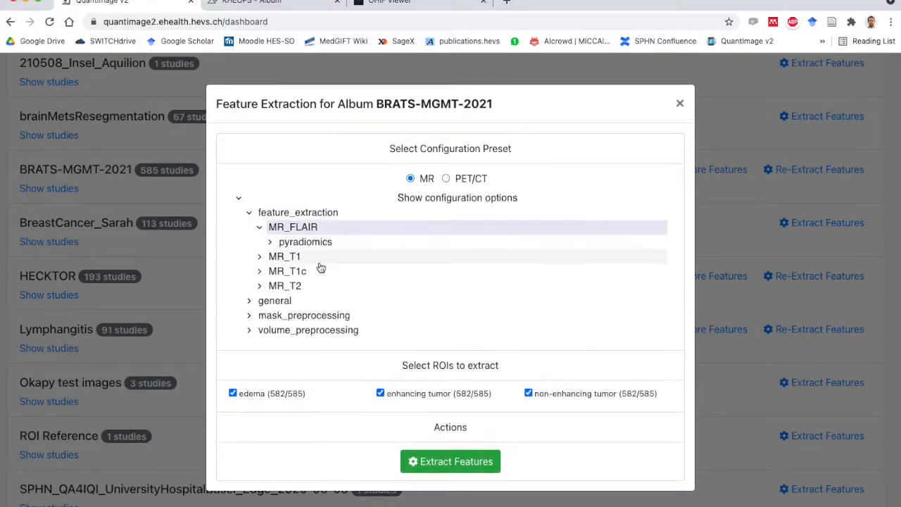
left_click(270, 243)
left_click(280, 255)
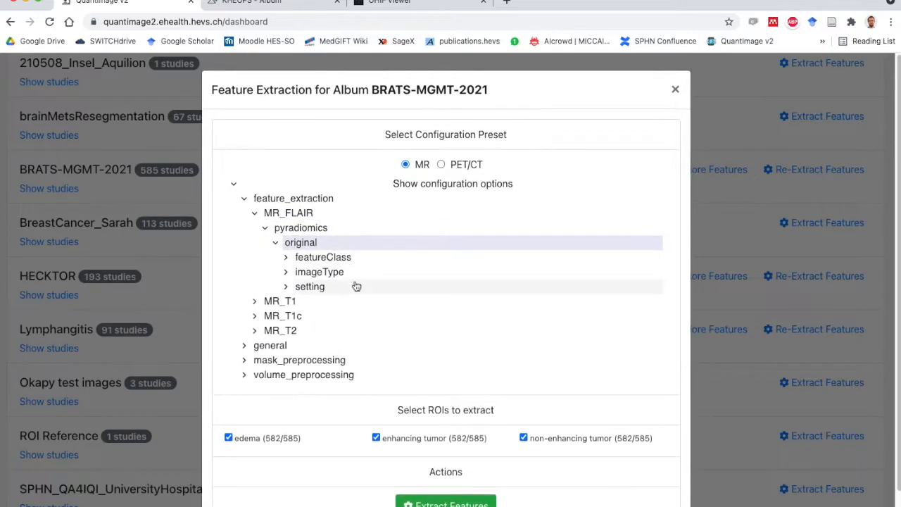
Examine the default mask preprocessing options of the MR preset
left_click(245, 358)
scroll(250, 349, "down", 1)
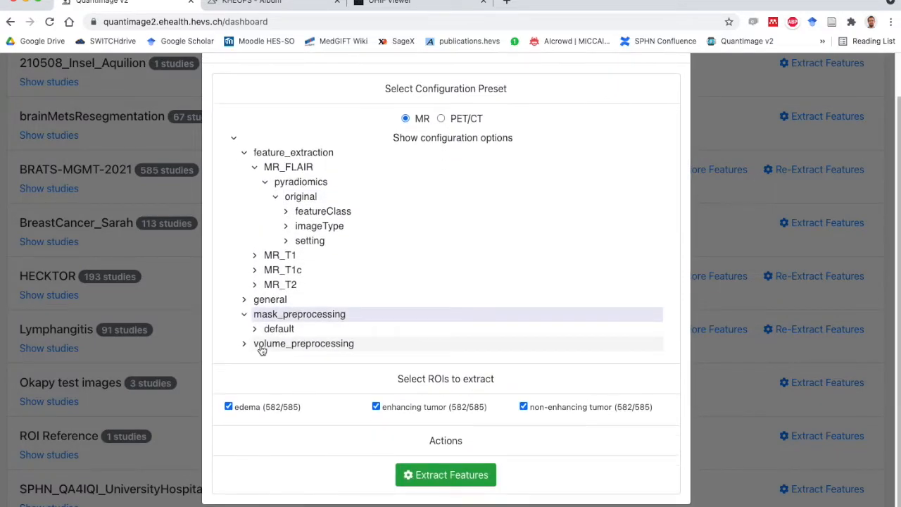
left_click(255, 330)
scroll(250, 348, "down", 1)
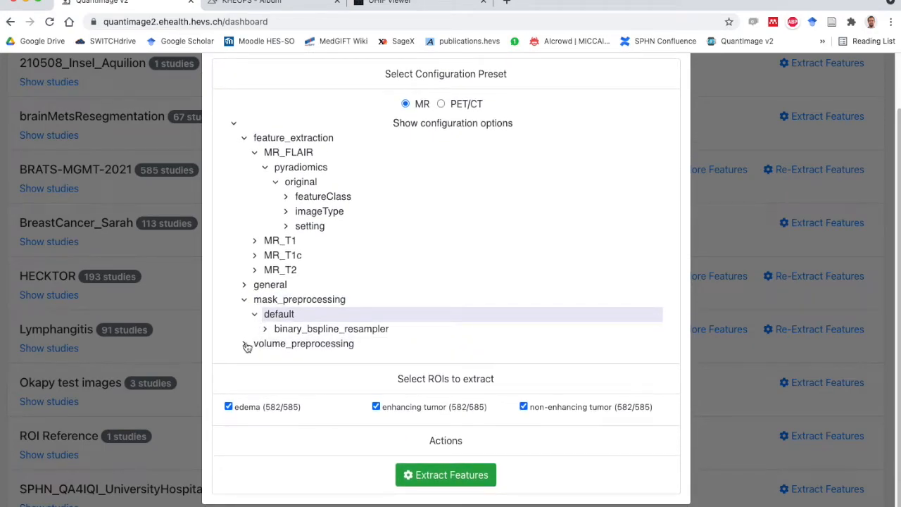
Examine the MR_FLAIR standardizer under volume preprocessing, and close the feature extraction dialog without extracting
left_click(246, 345)
scroll(243, 344, "down", 1)
left_click(255, 329)
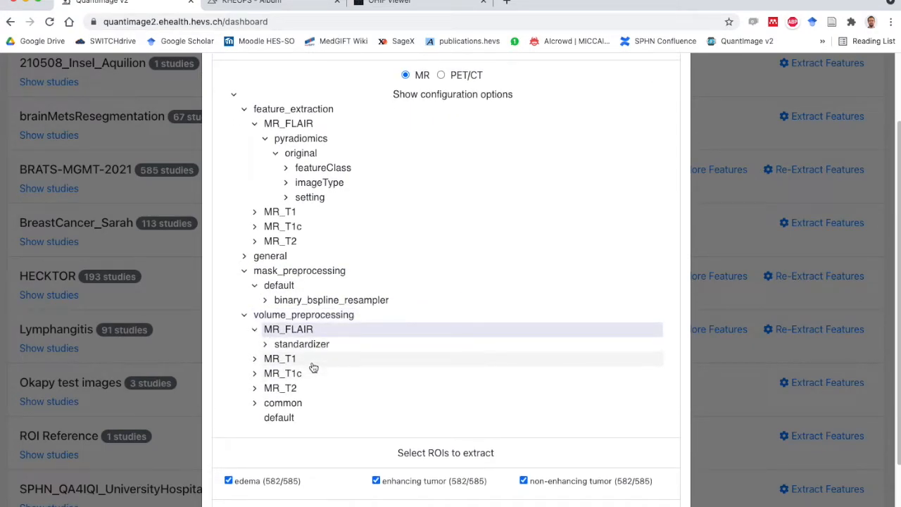
left_click(265, 345)
scroll(504, 372, "down", 2)
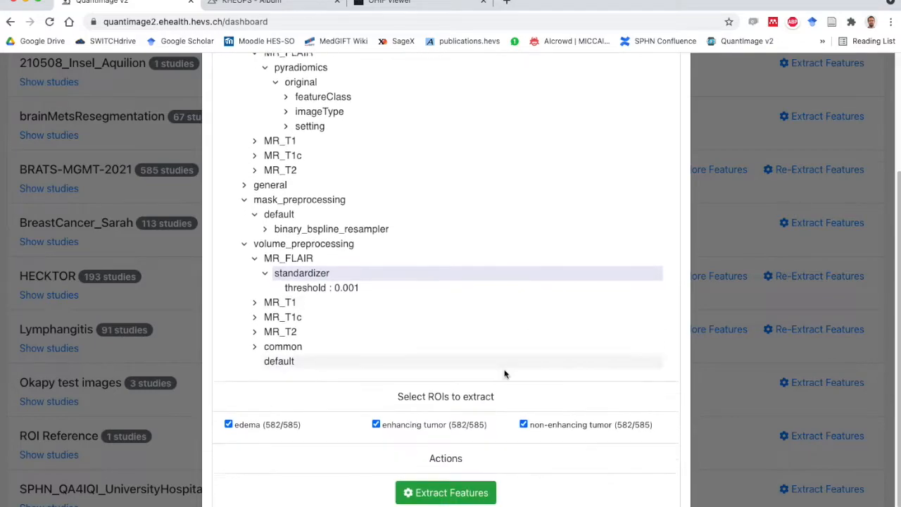
scroll(514, 387, "down", 1)
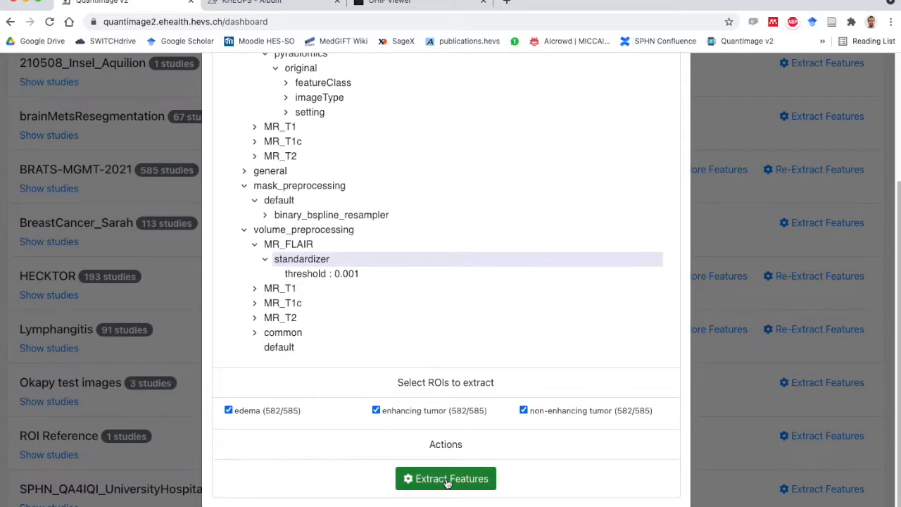
left_click(760, 183)
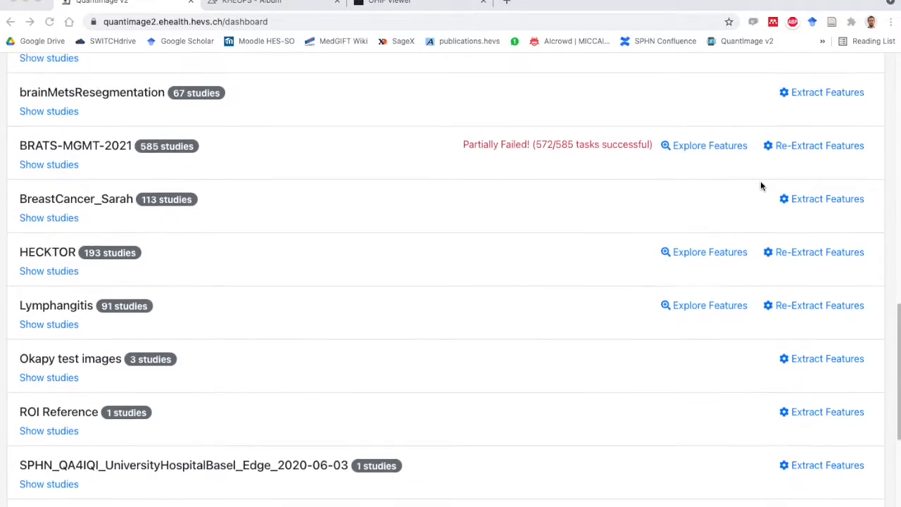
Open the Feature Explorer for the BRATS-MGMT-2021 album and review its feature table
scroll(709, 185, "up", 2)
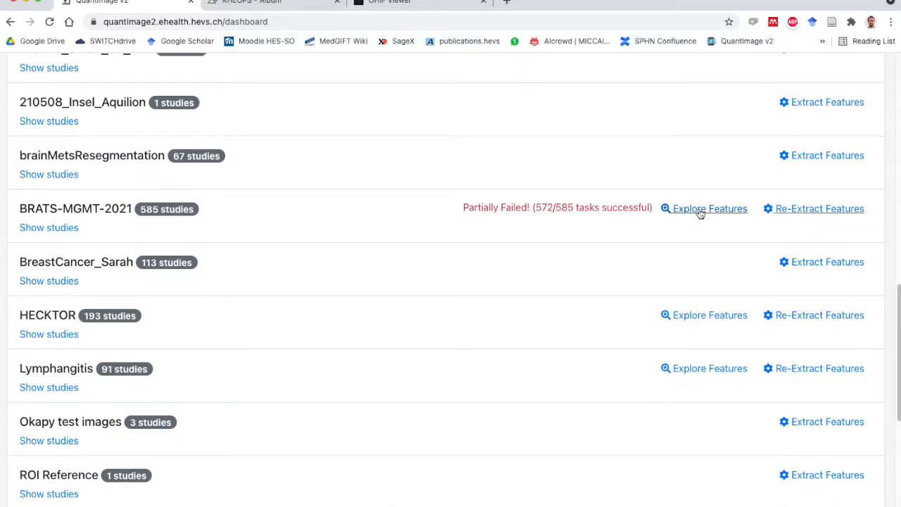
left_click(701, 213)
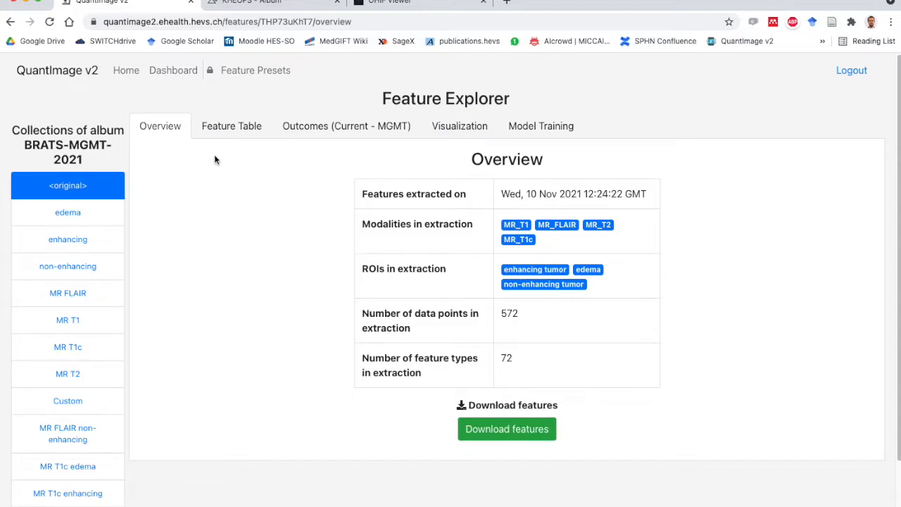
left_click(228, 133)
scroll(568, 331, "down", 3)
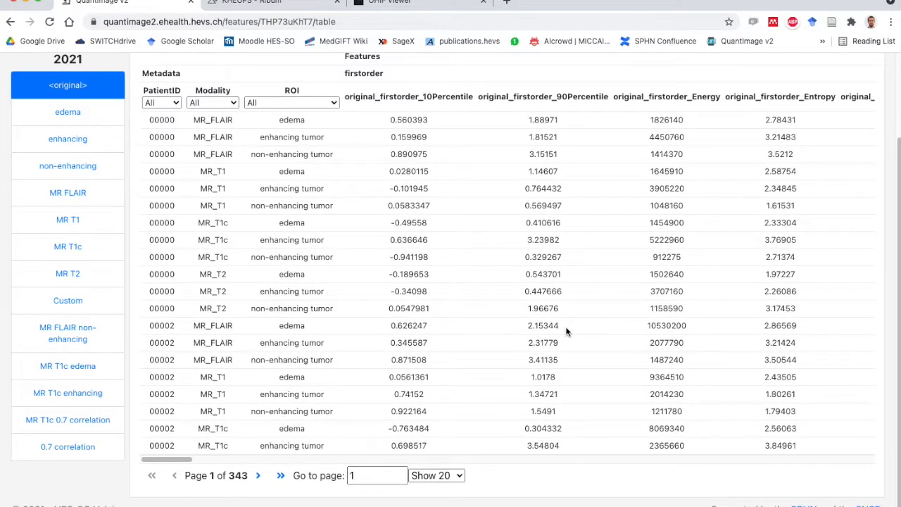
scroll(568, 332, "up", 3)
Review the patient outcome labels of the current MGMT outcome
left_click(302, 131)
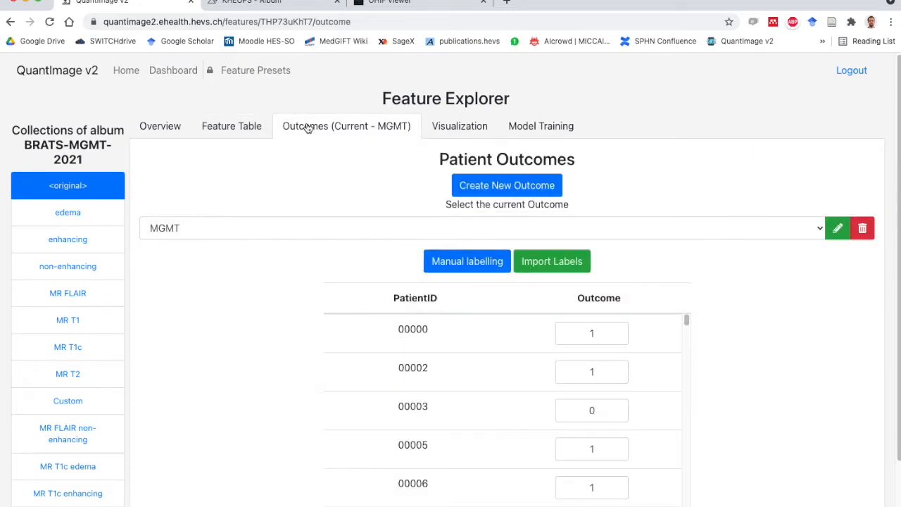
scroll(633, 249, "down", 2)
scroll(514, 348, "up", 2)
scroll(605, 345, "down", 4)
left_click_drag(687, 326, 676, 405)
scroll(734, 356, "down", 2)
Import the MGMT outcome labels from the file BRATS_MGMT_labels-for-quantimage.csv in Downloads
left_click(554, 194)
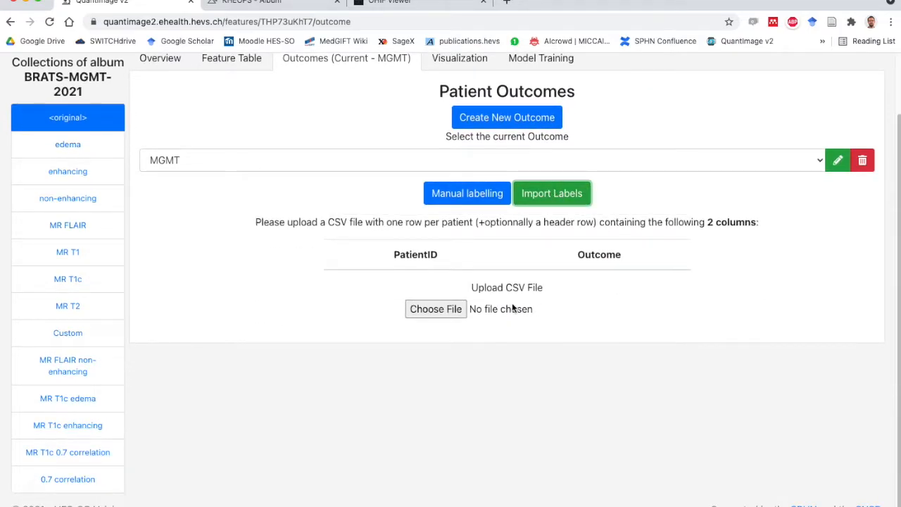
left_click(436, 309)
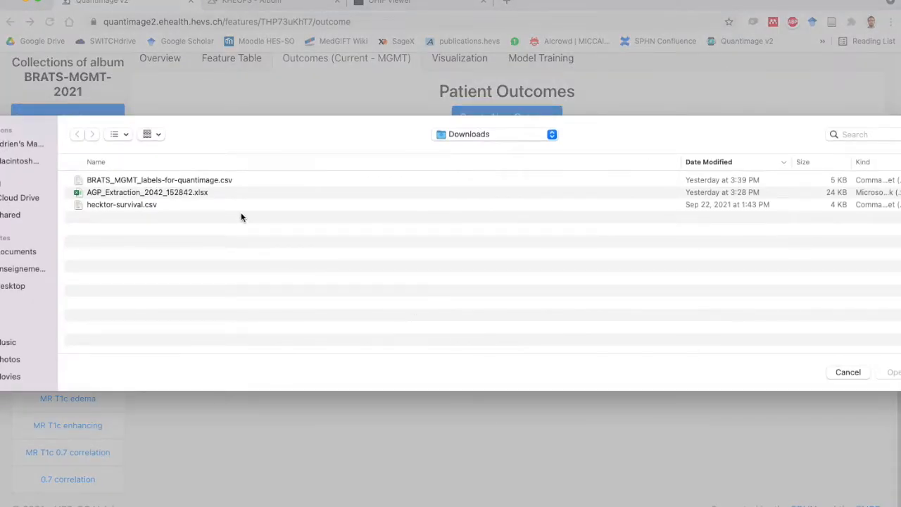
left_click(228, 182)
left_click(888, 372)
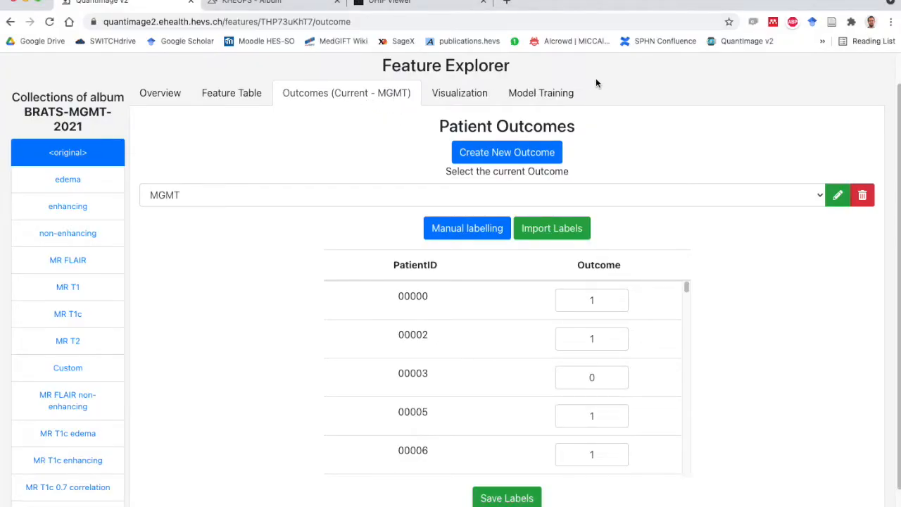
Train a Lasso Regression classification model with Standardization on the MGMT outcome and expand the trained model's details
left_click(549, 98)
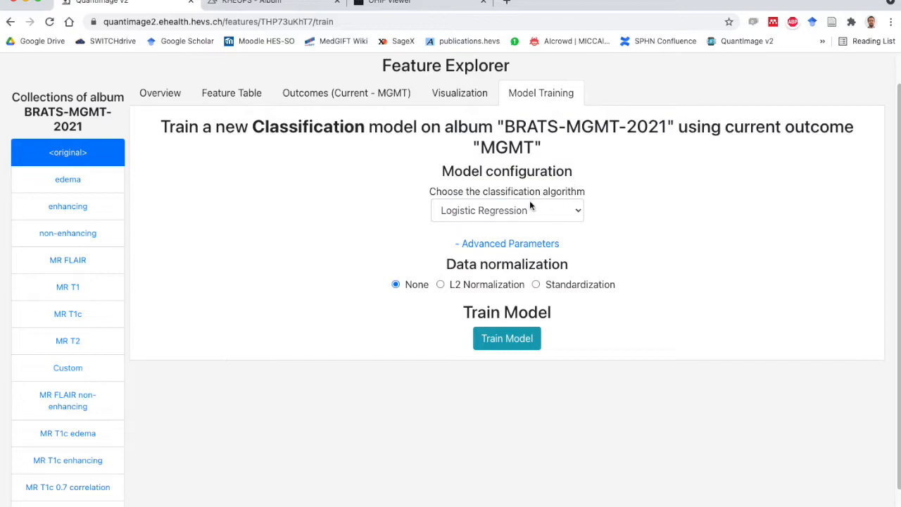
left_click(514, 218)
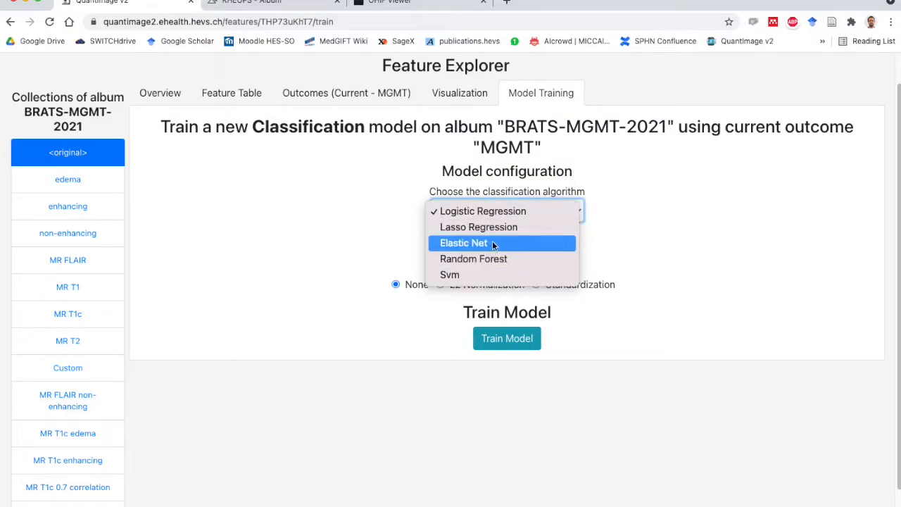
left_click(498, 228)
left_click(535, 285)
left_click(519, 340)
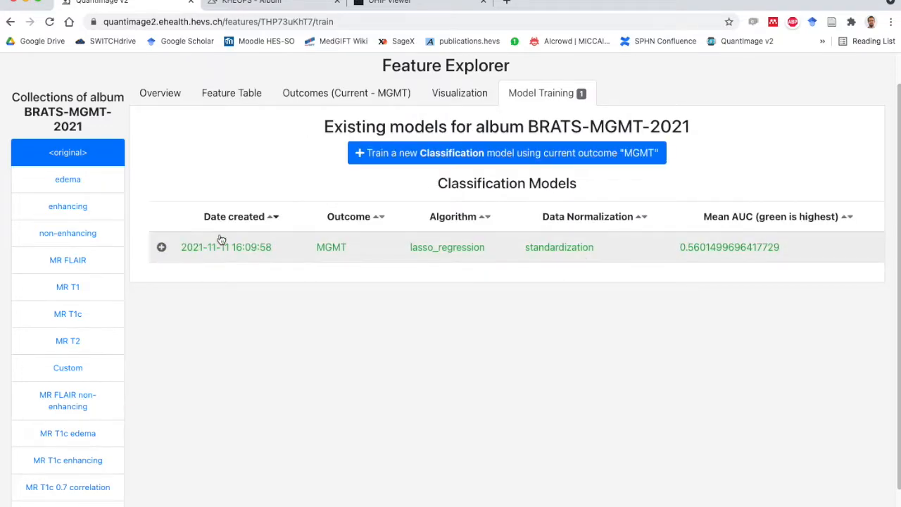
left_click(161, 247)
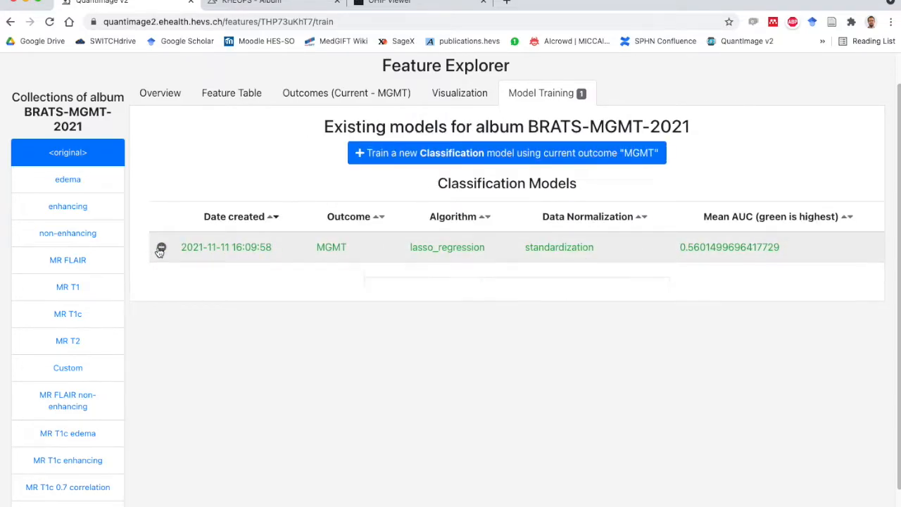
Examine the trained Lasso Regression model's configuration details and its metrics, especially the AUC
scroll(728, 274, "down", 1)
scroll(727, 274, "down", 5)
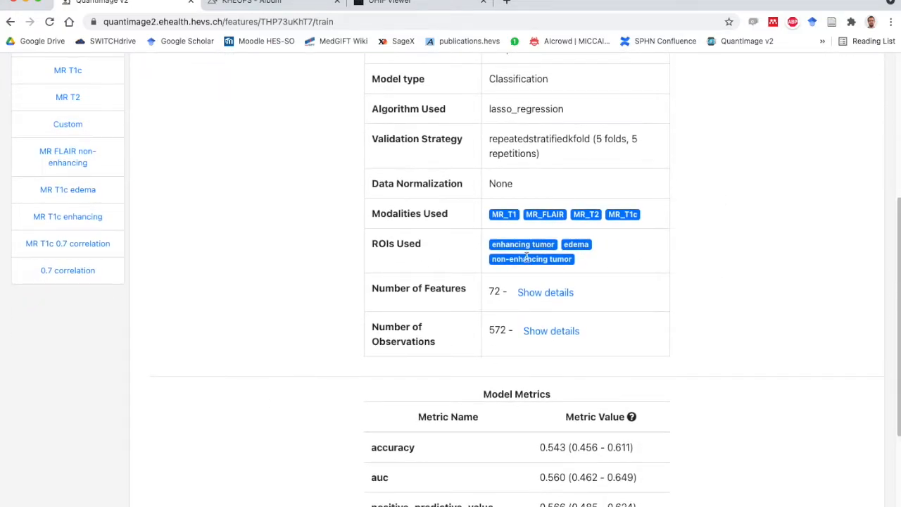
scroll(787, 208, "down", 4)
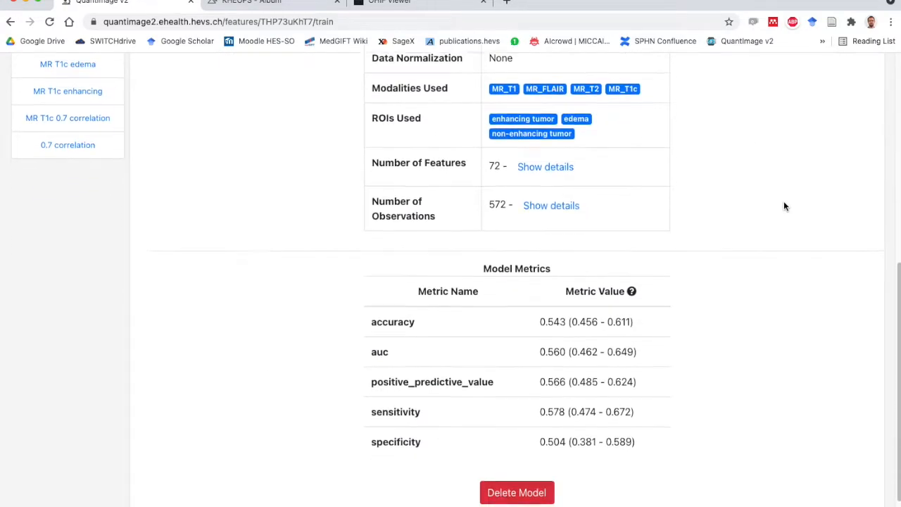
left_click_drag(378, 345, 622, 343)
left_click(695, 351)
scroll(554, 418, "up", 15)
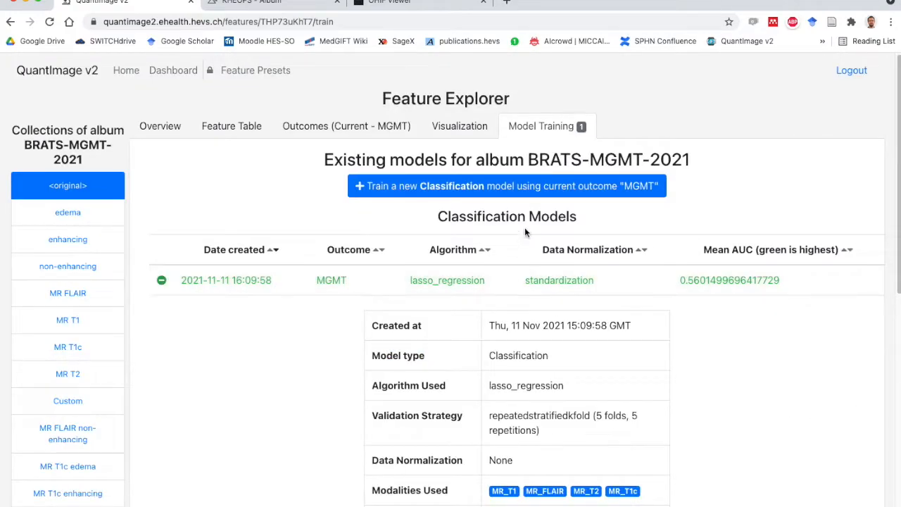
Train a new Random Forest classification model with Standardization on the original feature collection for the MGMT outcome
left_click(525, 187)
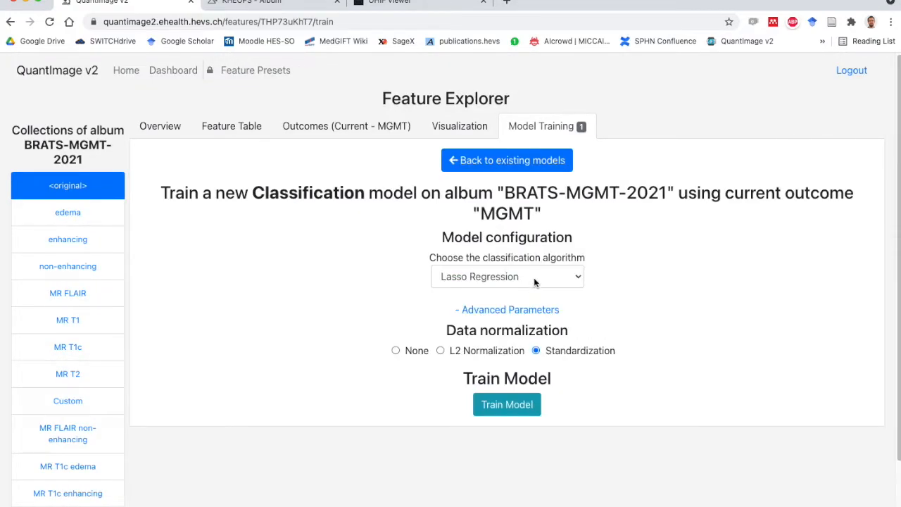
left_click(534, 280)
left_click(535, 279)
left_click(535, 281)
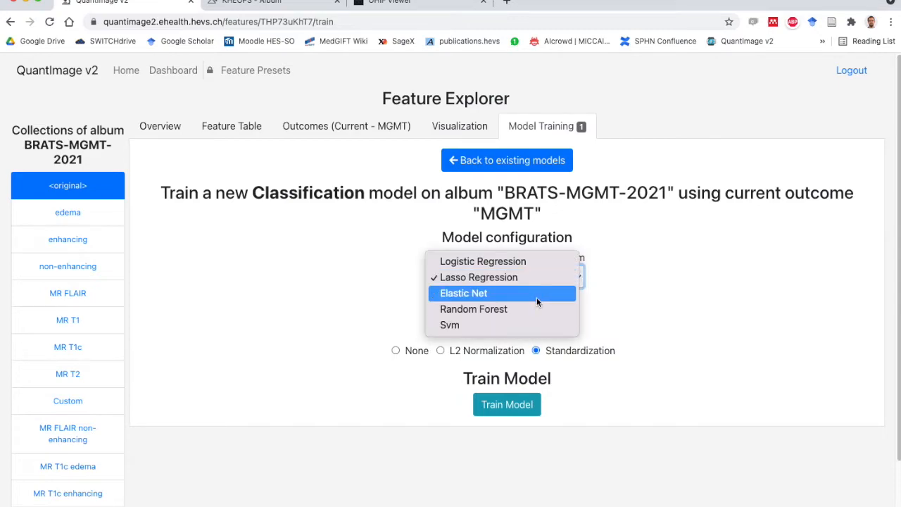
left_click(537, 308)
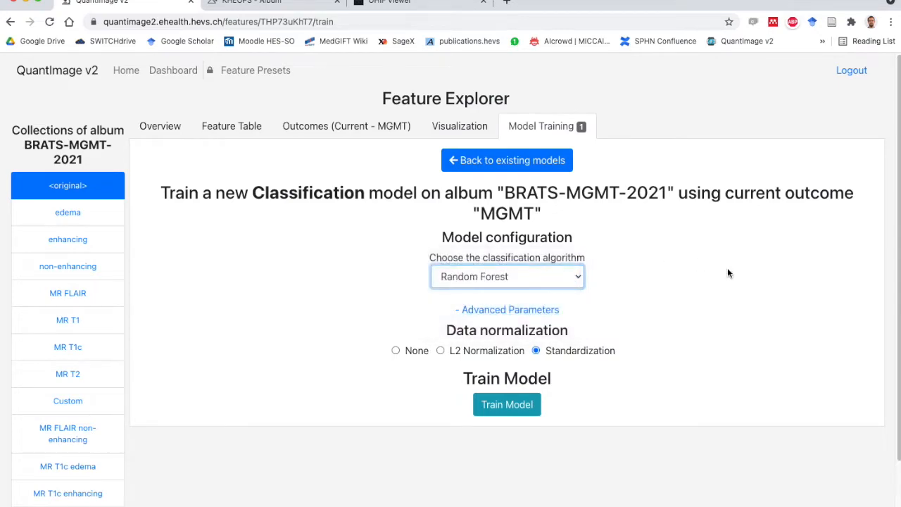
left_click(502, 405)
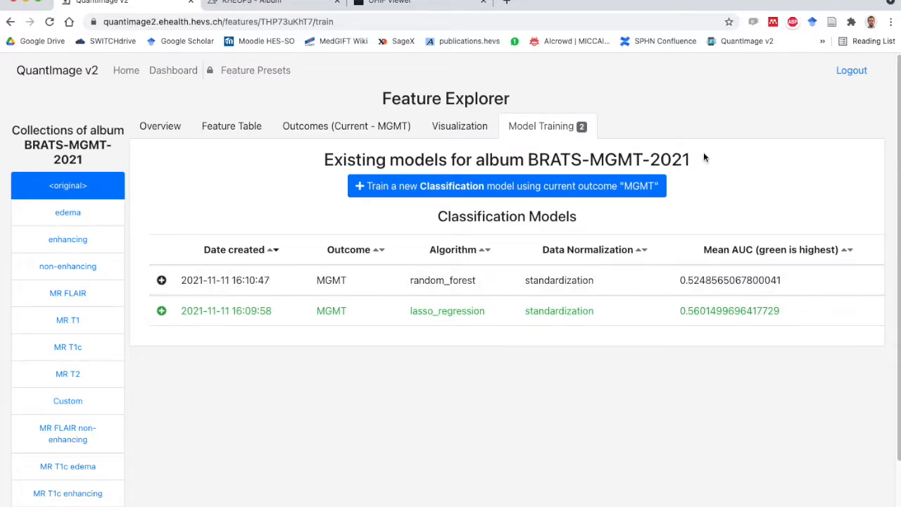
In the feature visualization, filter the features down to the enhancing tumor region of MR_FLAIR only
left_click(459, 129)
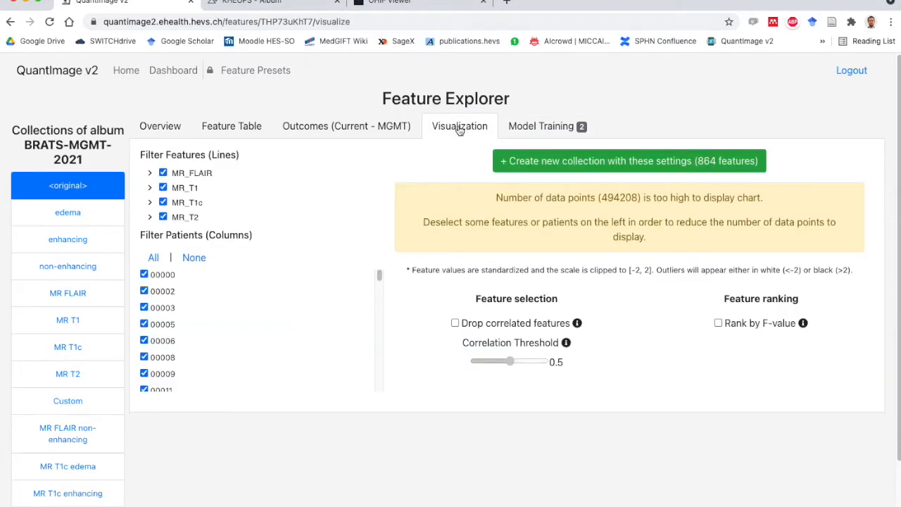
left_click(163, 187)
left_click(163, 202)
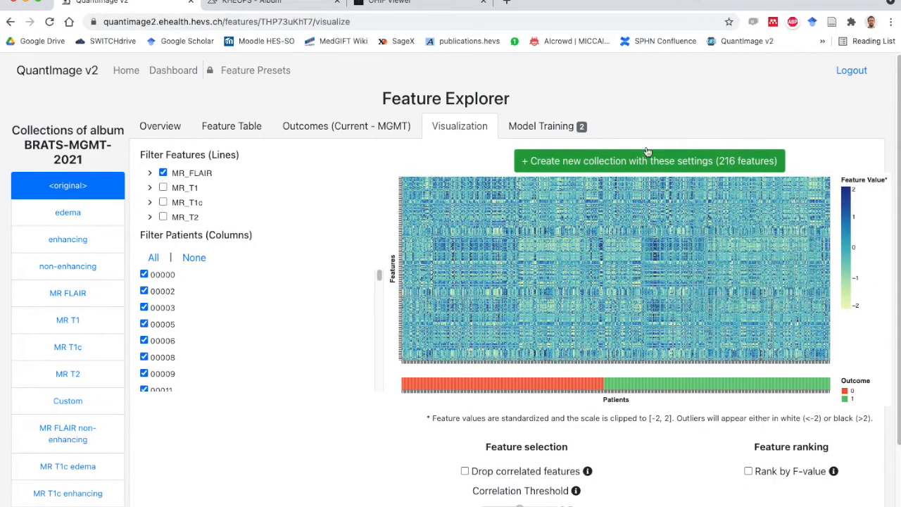
left_click(150, 173)
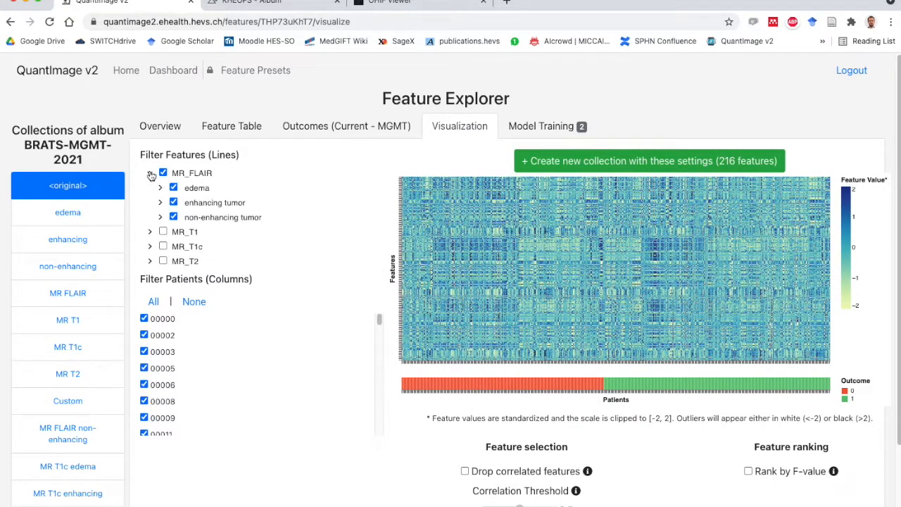
left_click(173, 217)
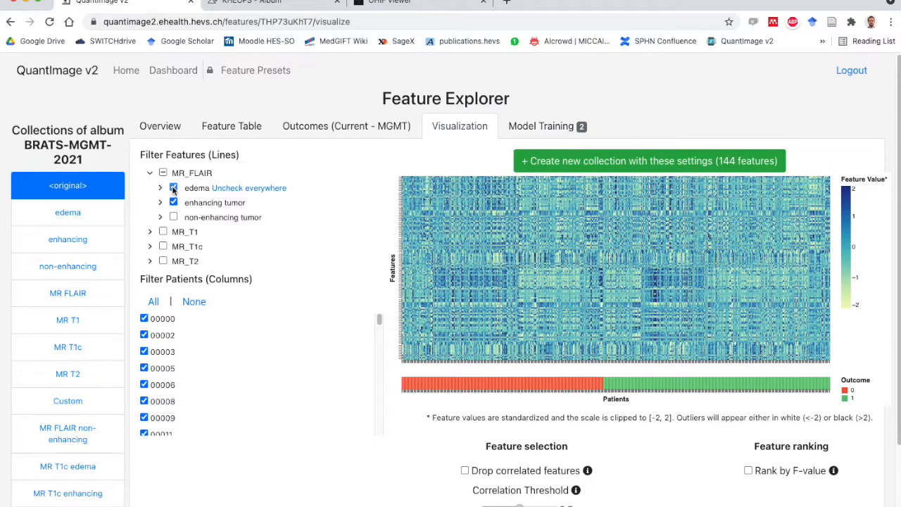
left_click(174, 188)
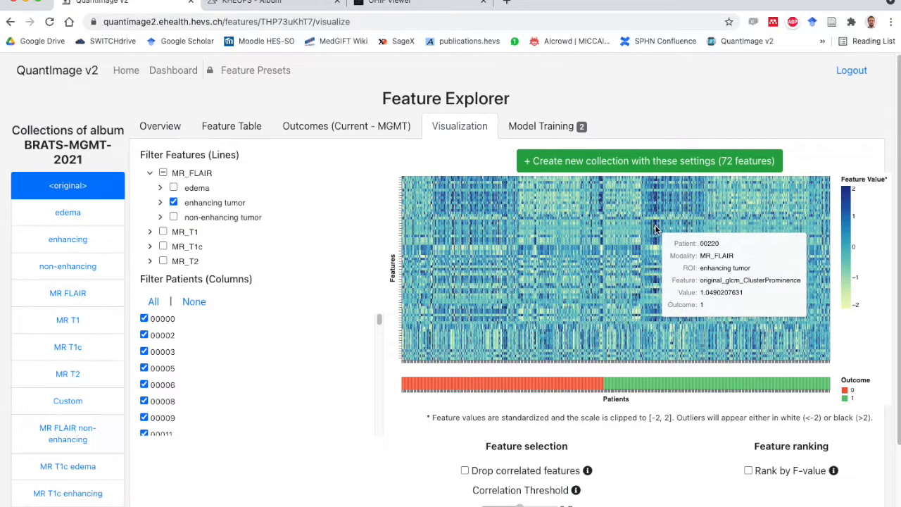
Rank the features by F-value and drop correlated features using a correlation threshold of 0.7
scroll(774, 394, "down", 2)
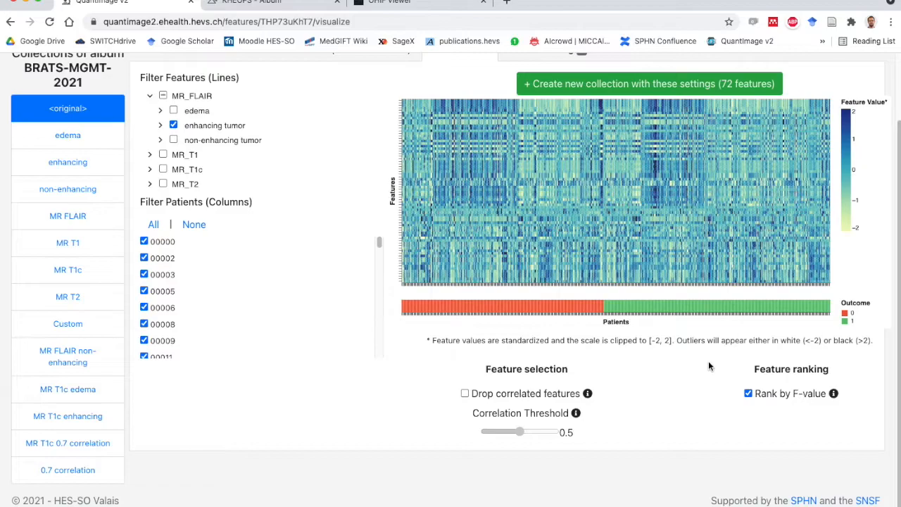
scroll(708, 363, "up", 1)
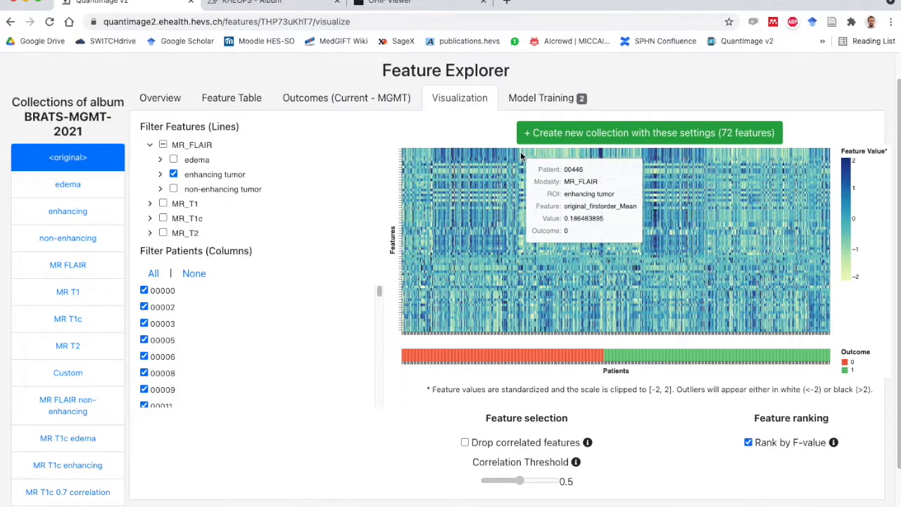
left_click(465, 442)
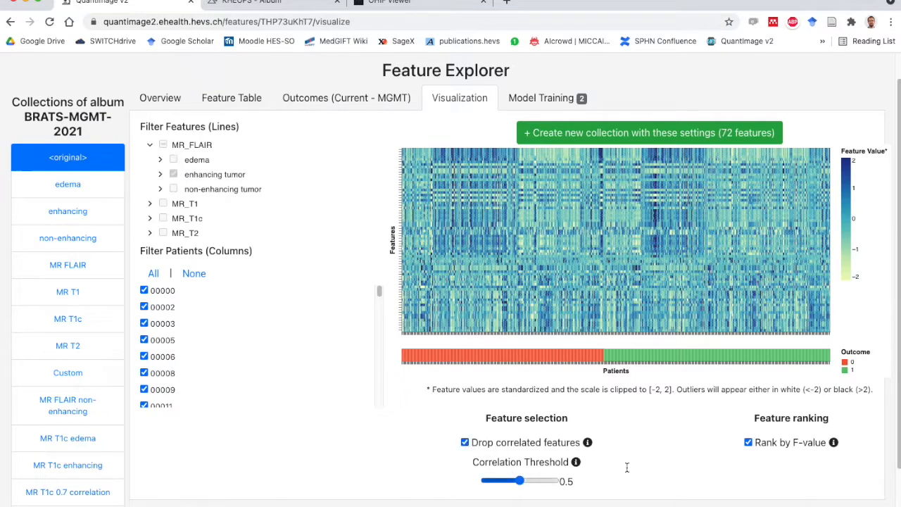
left_click_drag(521, 481, 537, 481)
mouse_move(507, 208)
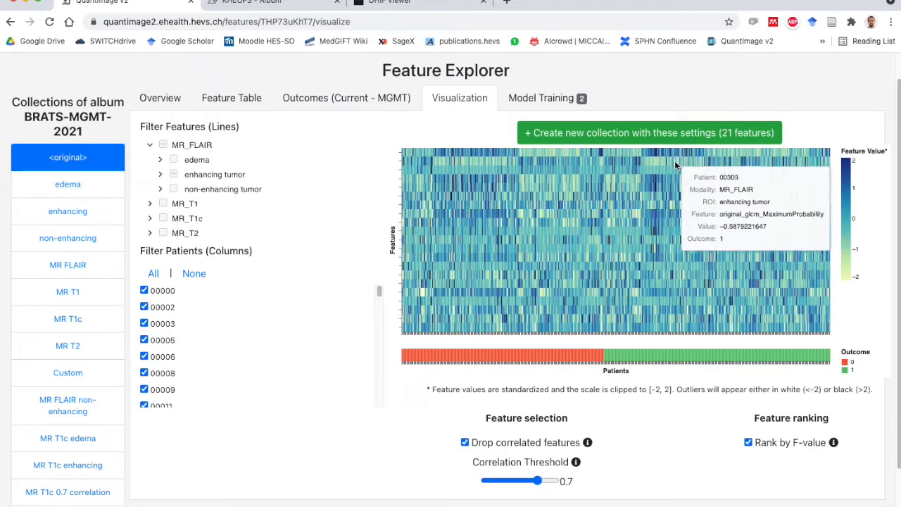
Save the filtered features as a new collection named "MR FLAIR enhancing decorrelated" and check it in the album's collection list
left_click(618, 137)
left_click(371, 318)
type("MR FLAIR")
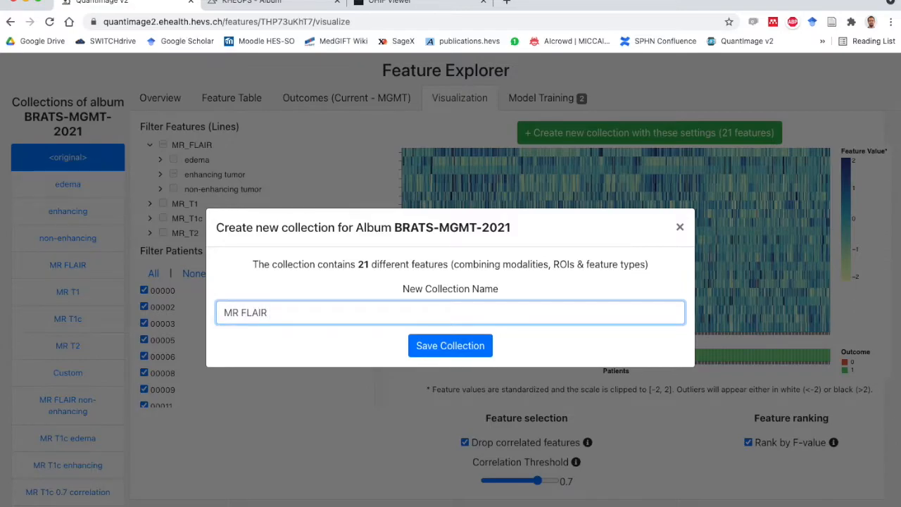
type("hancing decorrelated")
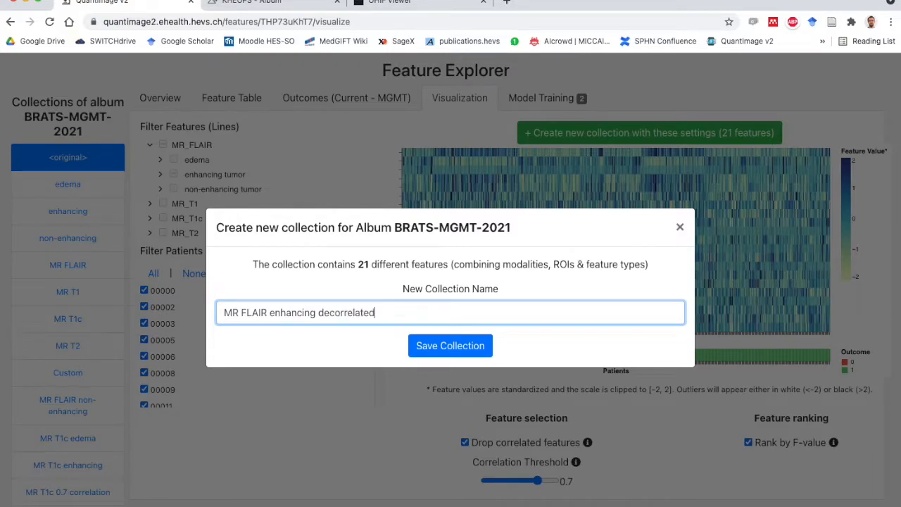
left_click(444, 346)
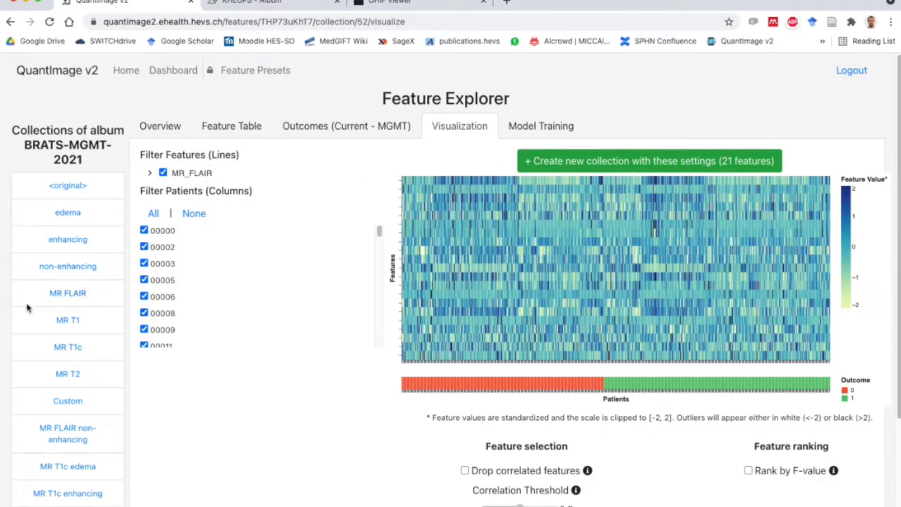
scroll(86, 295, "down", 3)
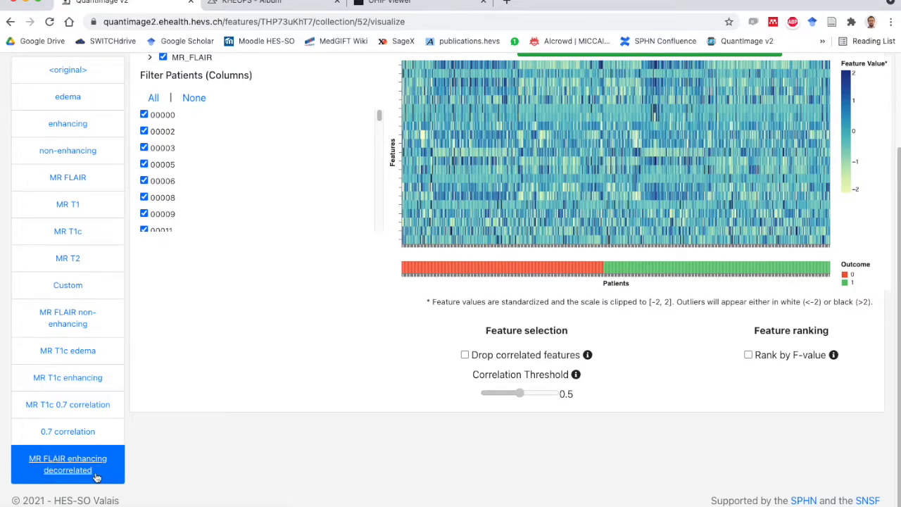
scroll(545, 231, "up", 3)
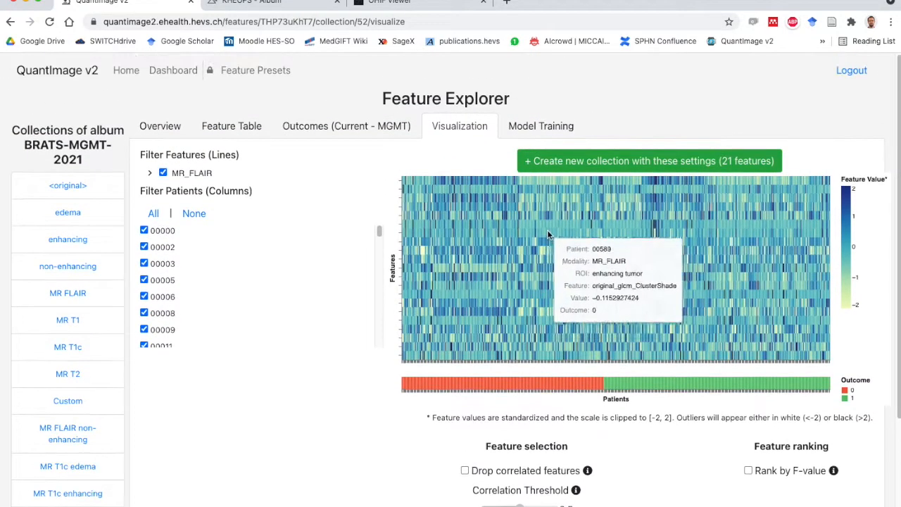
Train a Logistic Regression model with Standardization on the "MR FLAIR enhancing decorrelated" collection and review the trained model's details
left_click(539, 127)
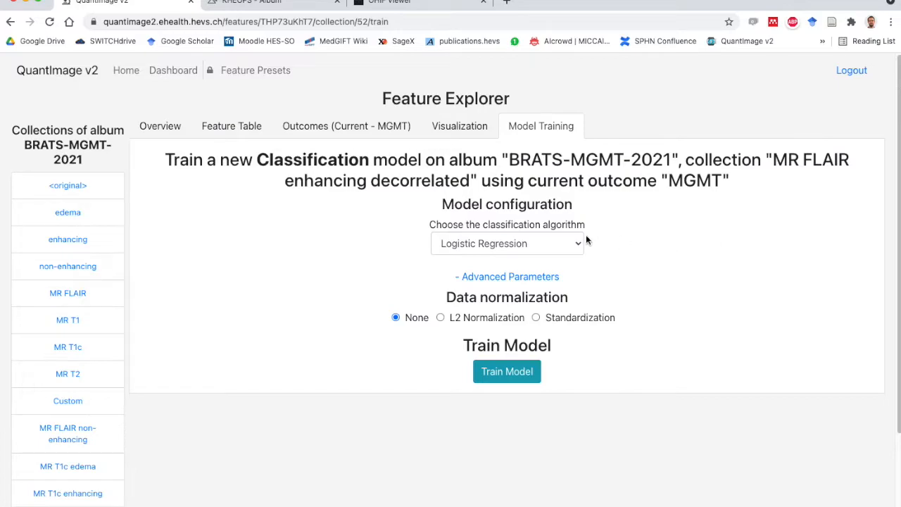
left_click(535, 317)
left_click(515, 371)
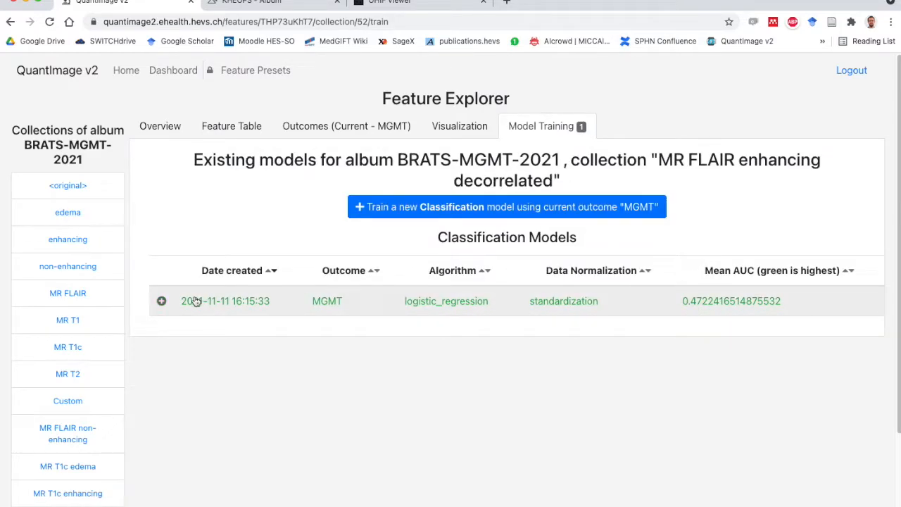
left_click(161, 301)
scroll(756, 345, "down", 5)
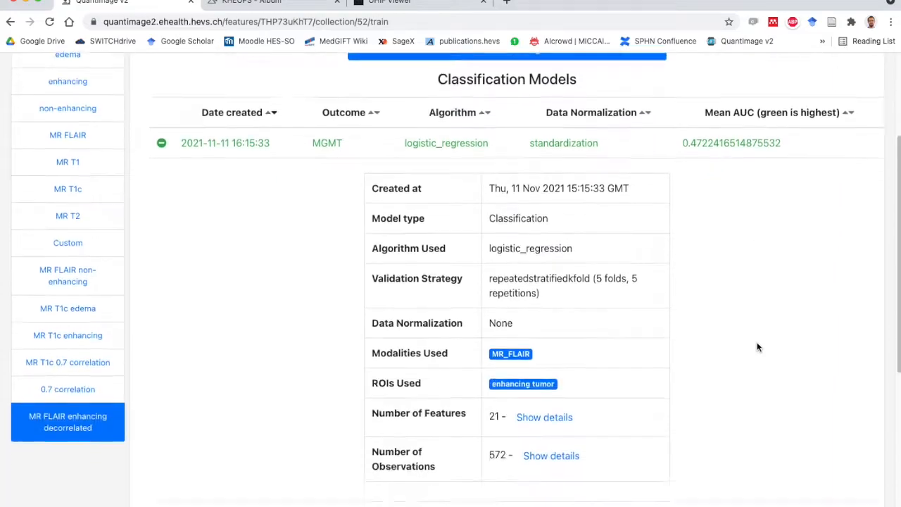
scroll(761, 345, "up", 5)
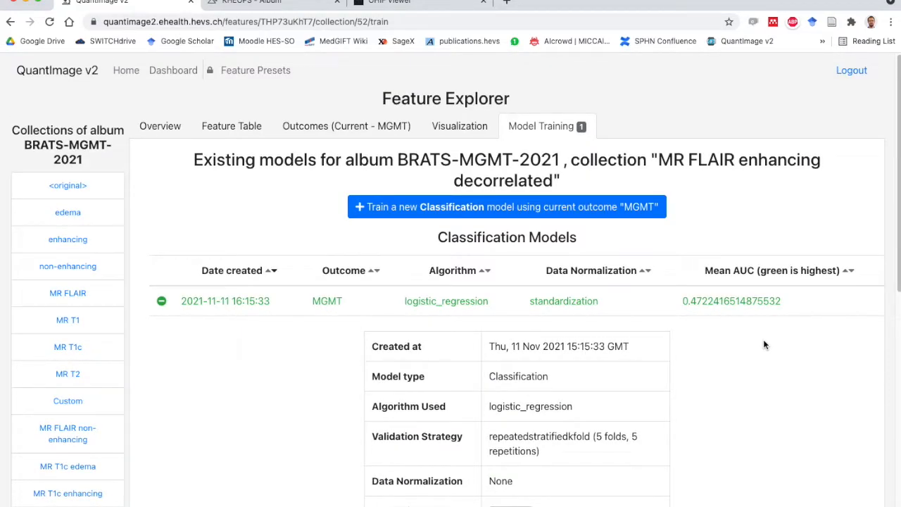